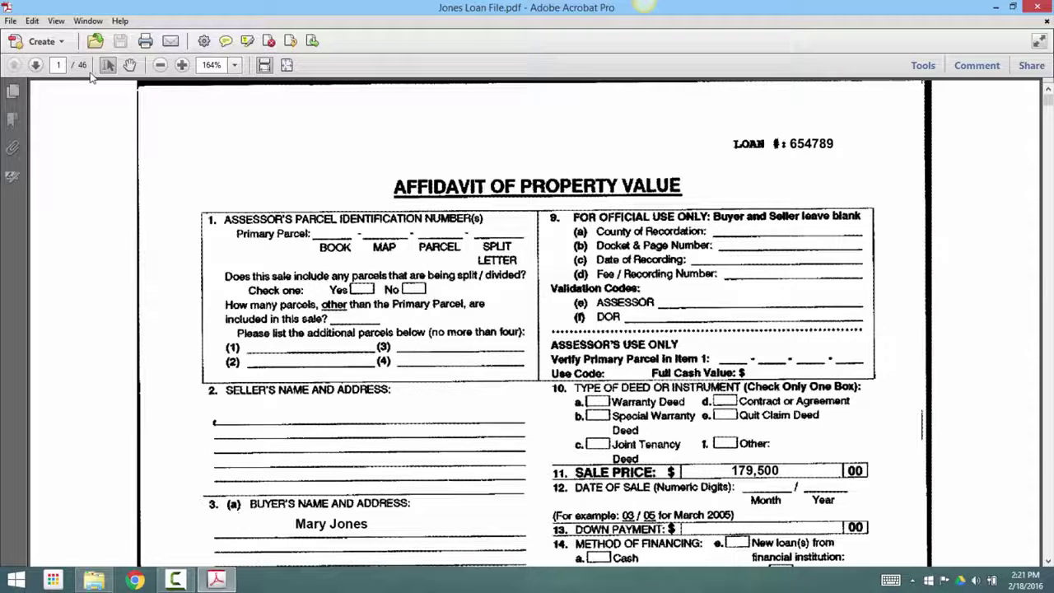
Fit whole pages in view and page through the mortgage loan file PDF from page 1 to page 46.
{"action": "left_click", "coordinate": [287, 65]}
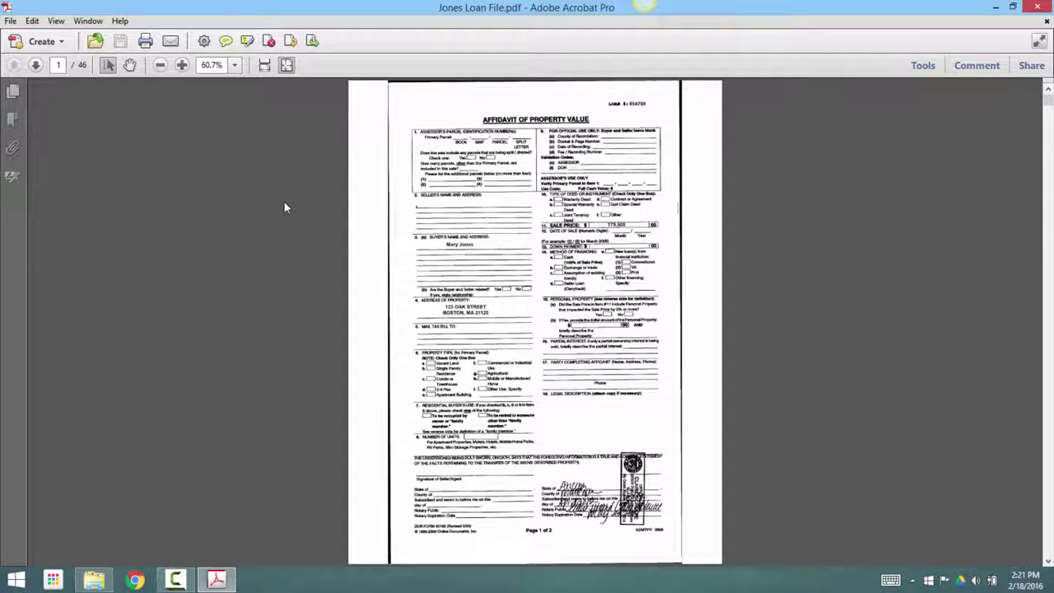
{"action": "left_click", "coordinate": [35, 65]}
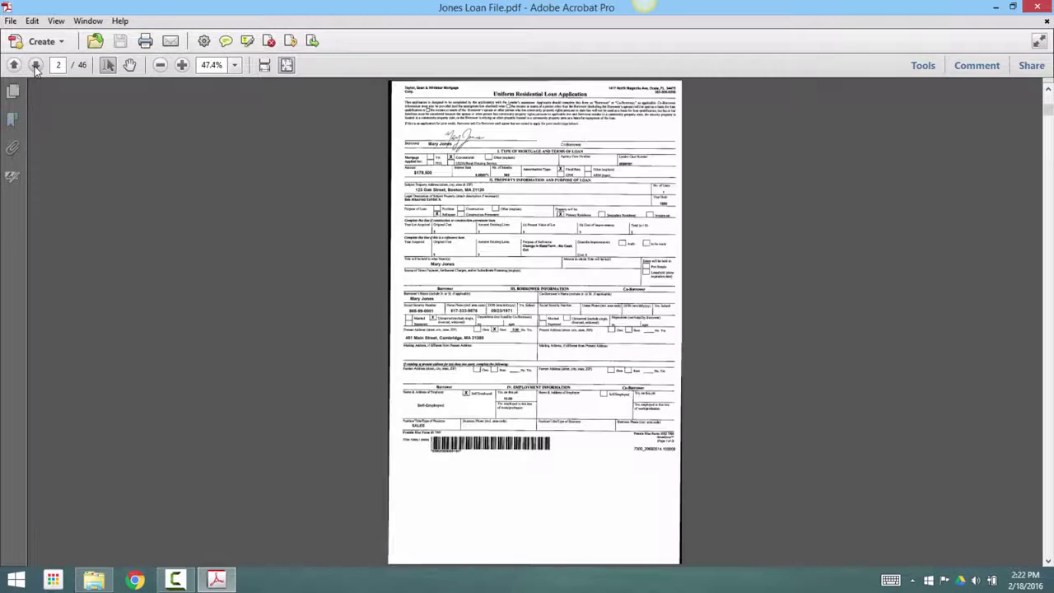
{"action": "left_click", "coordinate": [35, 65]}
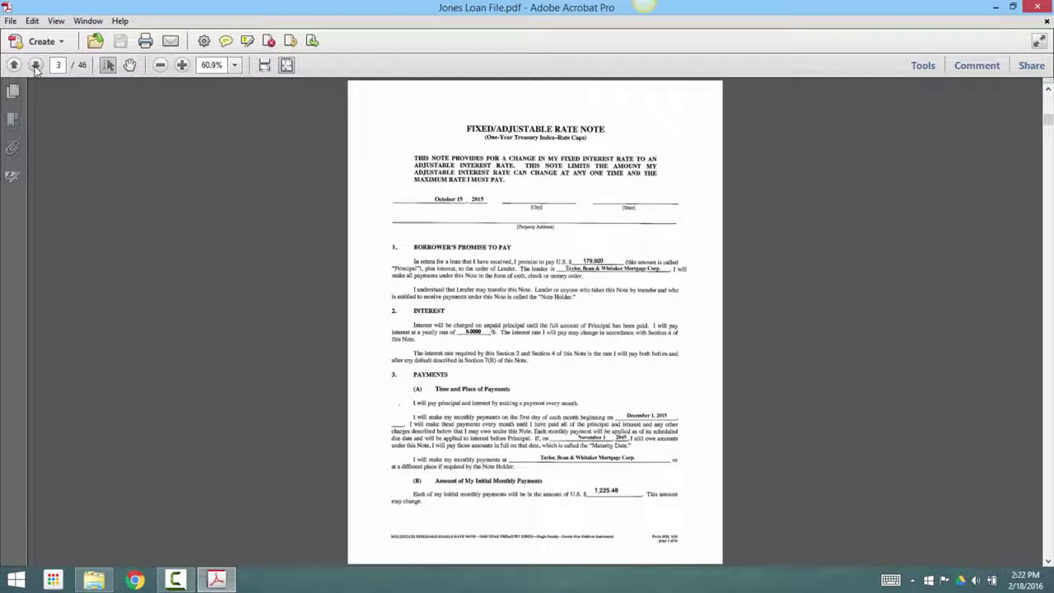
{"action": "left_click", "coordinate": [34, 65]}
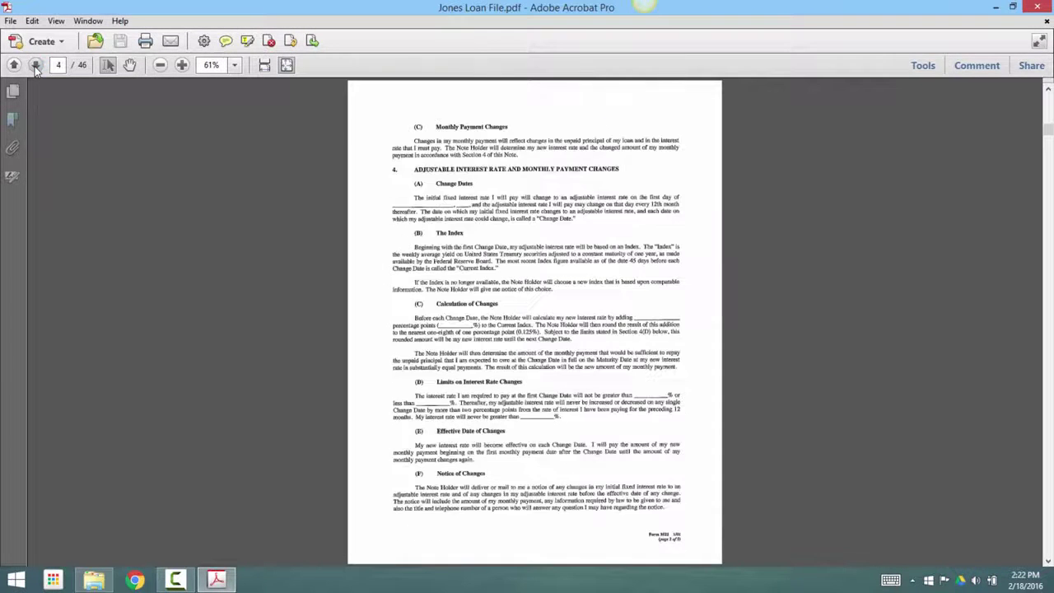
{"action": "left_click", "coordinate": [35, 65]}
{"action": "left_click", "coordinate": [34, 65]}
{"action": "left_click", "coordinate": [35, 65]}
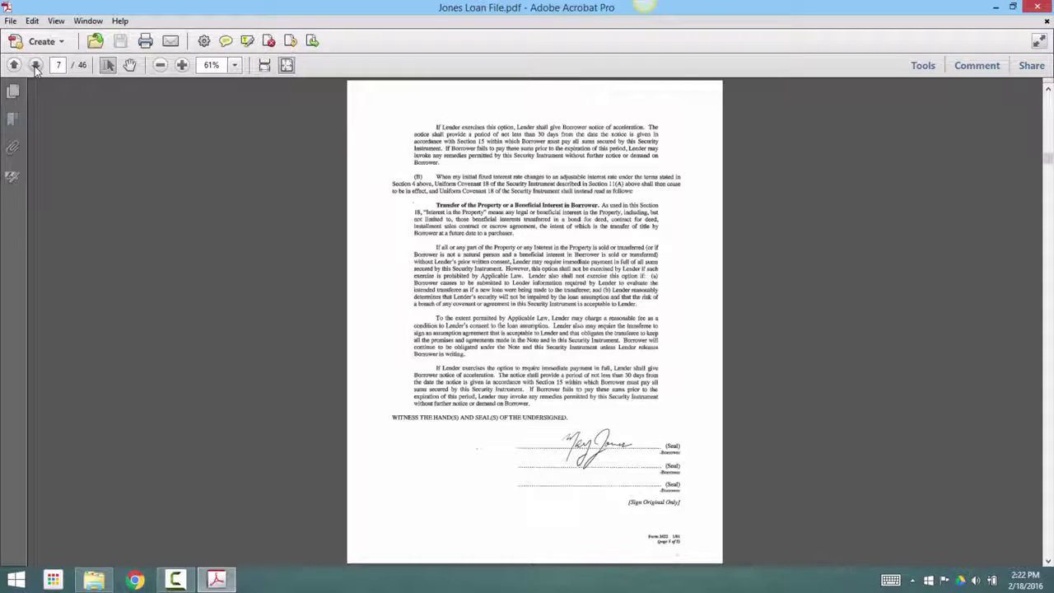
{"action": "left_click", "coordinate": [35, 65]}
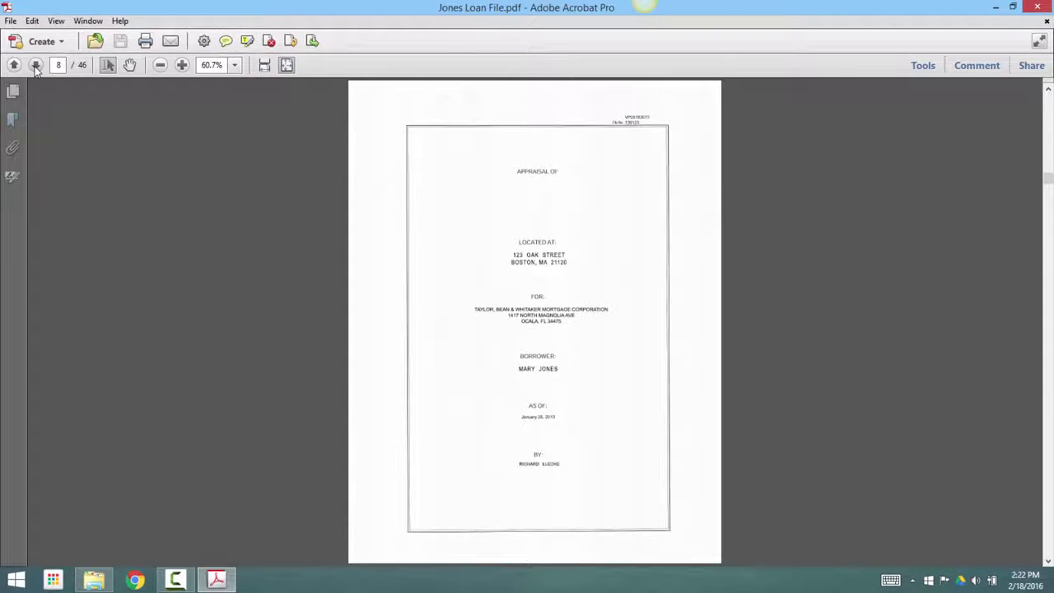
{"action": "left_click", "coordinate": [35, 65]}
{"action": "left_click", "coordinate": [35, 65]}
{"action": "left_click", "coordinate": [34, 65]}
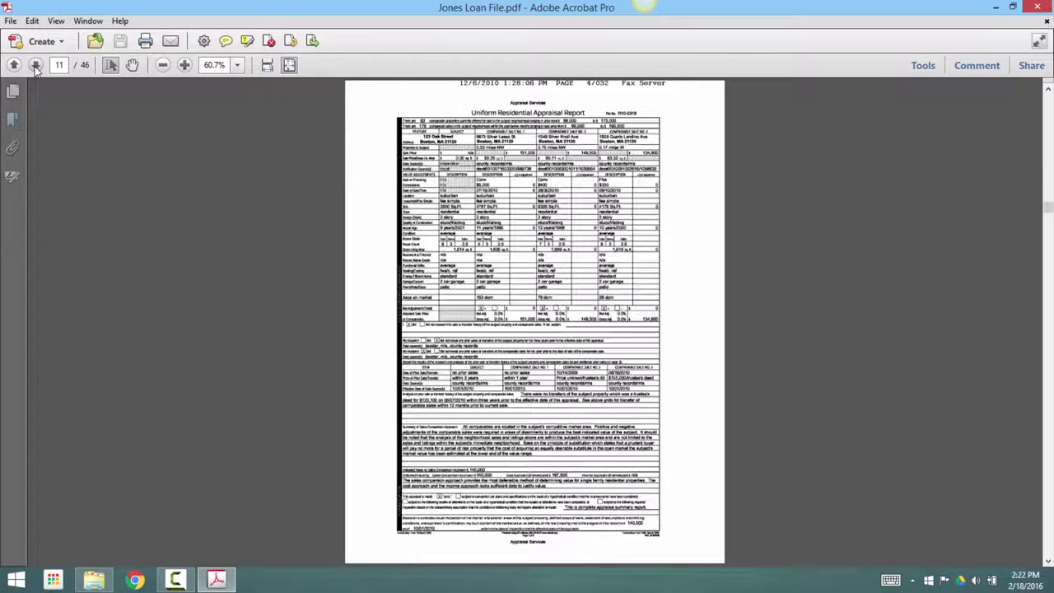
{"action": "left_click", "coordinate": [34, 65]}
{"action": "left_click", "coordinate": [34, 65]}
{"action": "left_click", "coordinate": [35, 65]}
{"action": "left_click", "coordinate": [35, 65]}
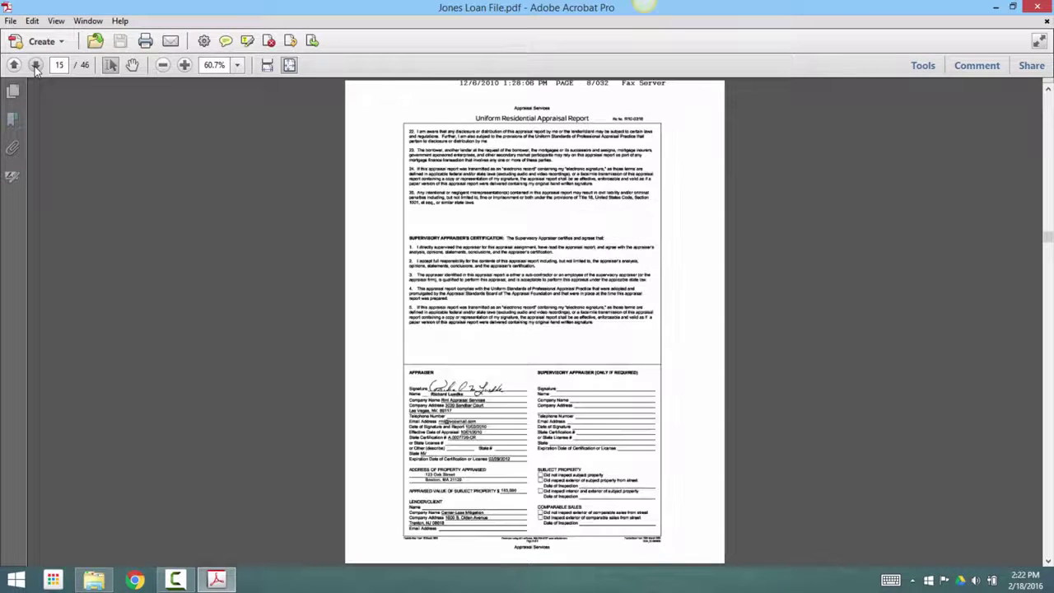
{"action": "left_click", "coordinate": [35, 65]}
{"action": "left_click", "coordinate": [35, 65]}
{"action": "left_click", "coordinate": [34, 65]}
{"action": "left_click", "coordinate": [35, 65]}
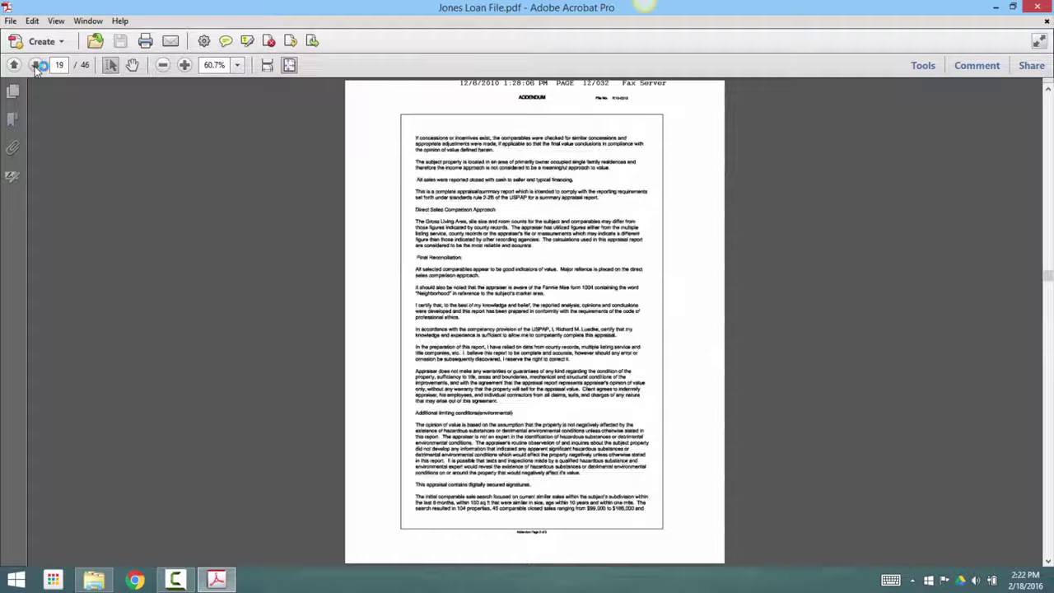
{"action": "left_click", "coordinate": [34, 65]}
{"action": "left_click", "coordinate": [35, 65]}
{"action": "left_click", "coordinate": [34, 65]}
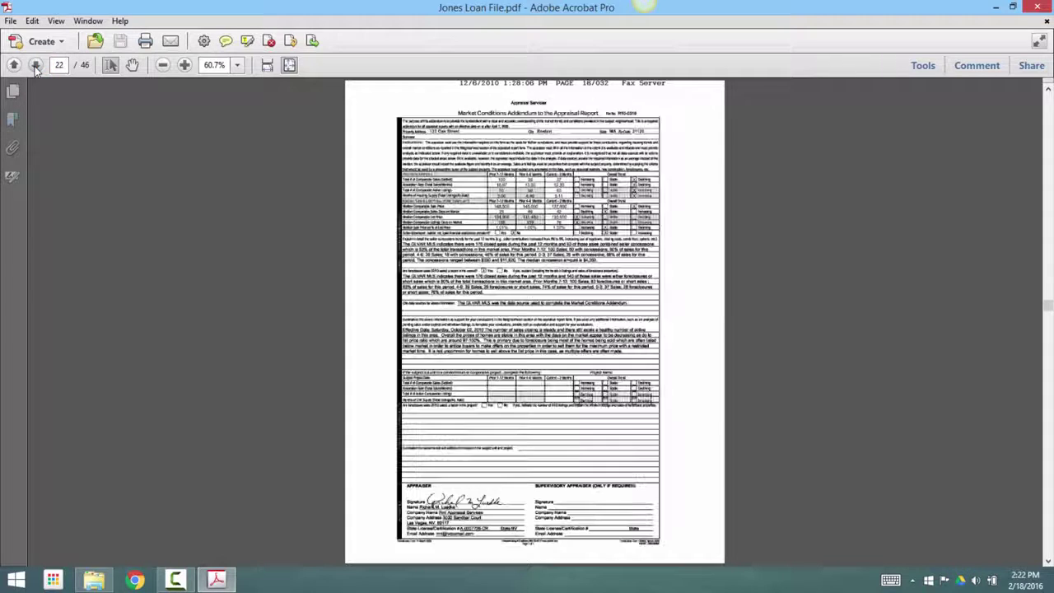
{"action": "left_click", "coordinate": [35, 65]}
{"action": "left_click", "coordinate": [35, 65]}
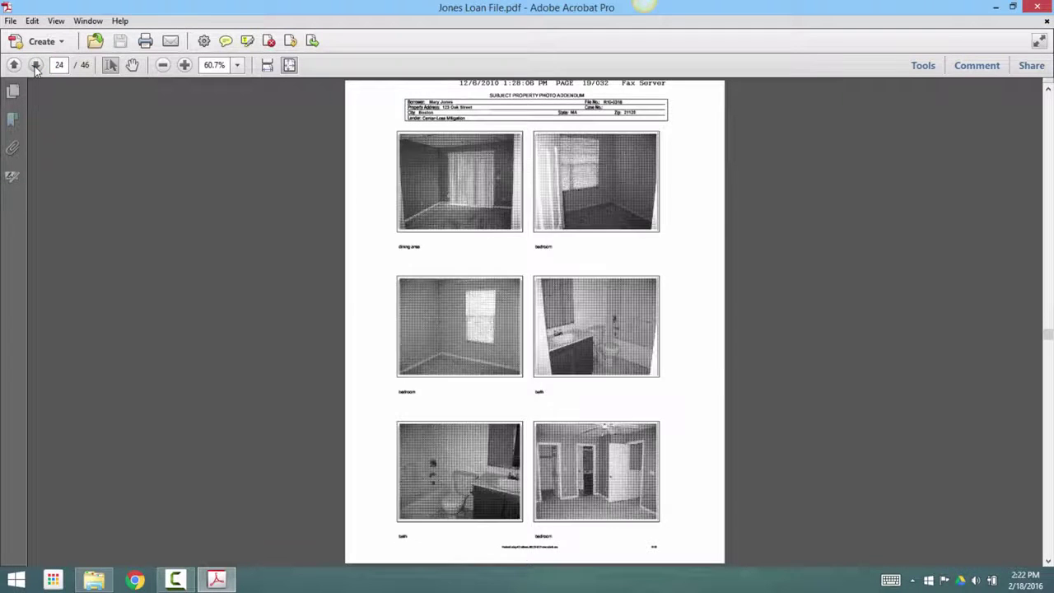
{"action": "left_click", "coordinate": [35, 65]}
{"action": "left_click", "coordinate": [35, 65]}
{"action": "left_click", "coordinate": [35, 65]}
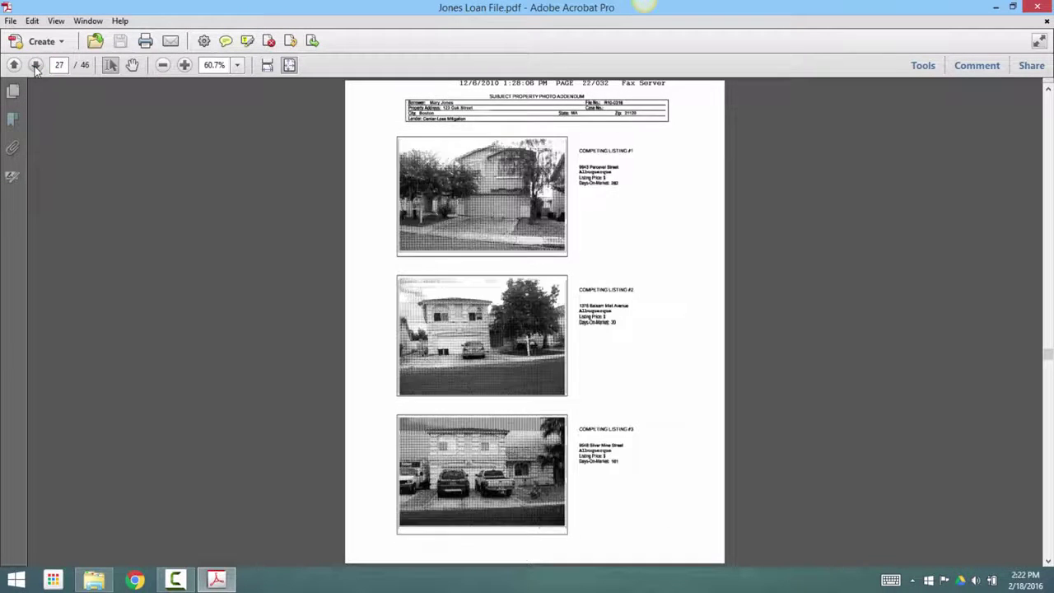
{"action": "left_click", "coordinate": [35, 65]}
{"action": "left_click", "coordinate": [35, 65]}
{"action": "left_click", "coordinate": [35, 65]}
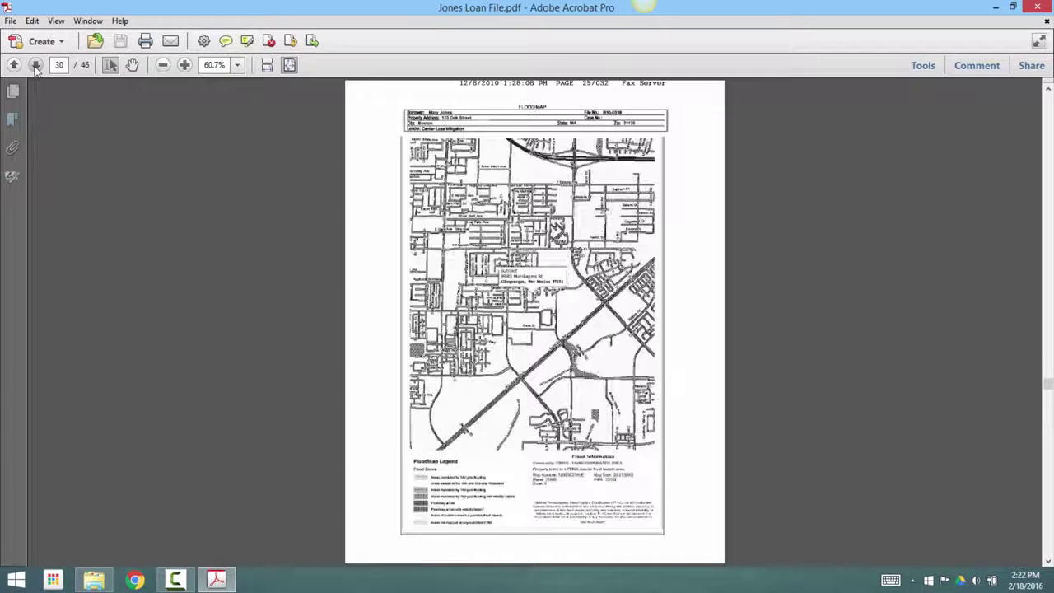
{"action": "left_click", "coordinate": [35, 65]}
{"action": "left_click", "coordinate": [34, 66]}
{"action": "left_click", "coordinate": [34, 65]}
{"action": "left_click", "coordinate": [35, 65]}
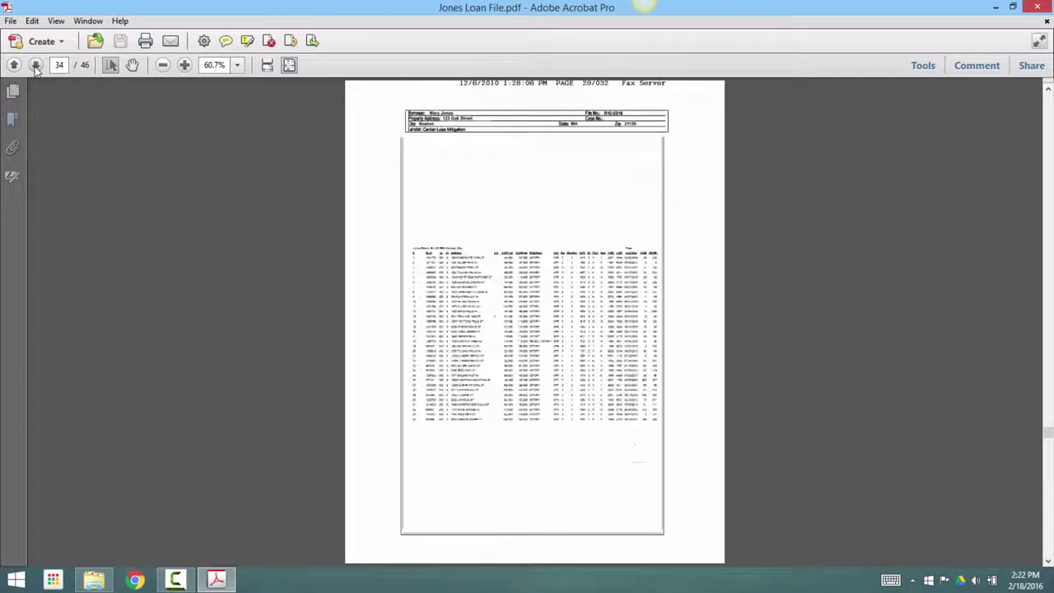
{"action": "left_click", "coordinate": [34, 65]}
{"action": "left_click", "coordinate": [35, 65]}
{"action": "left_click", "coordinate": [34, 65]}
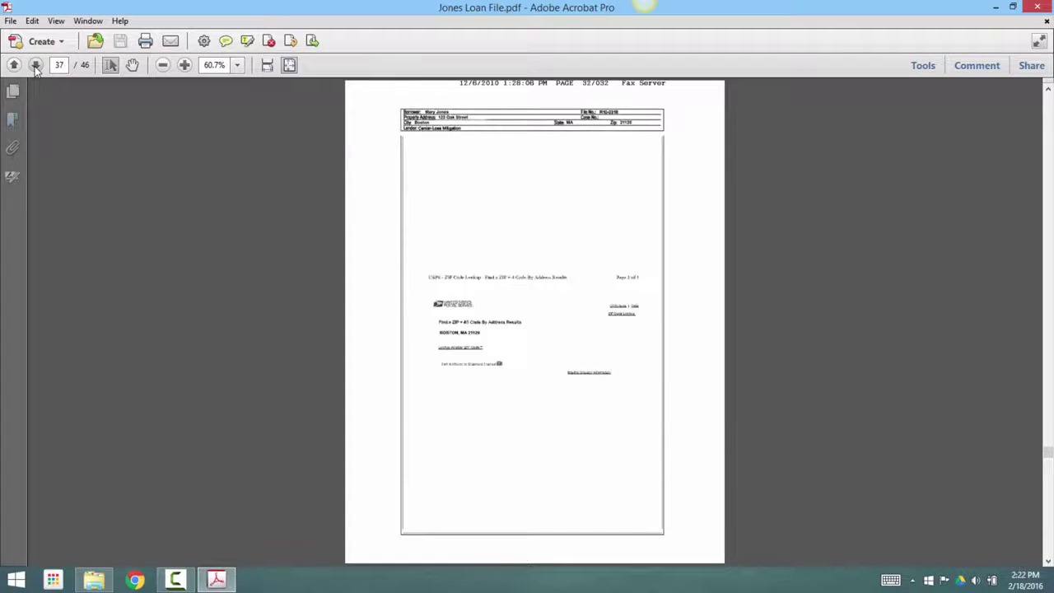
{"action": "left_click", "coordinate": [35, 65]}
{"action": "left_click", "coordinate": [35, 65]}
{"action": "left_click", "coordinate": [35, 65]}
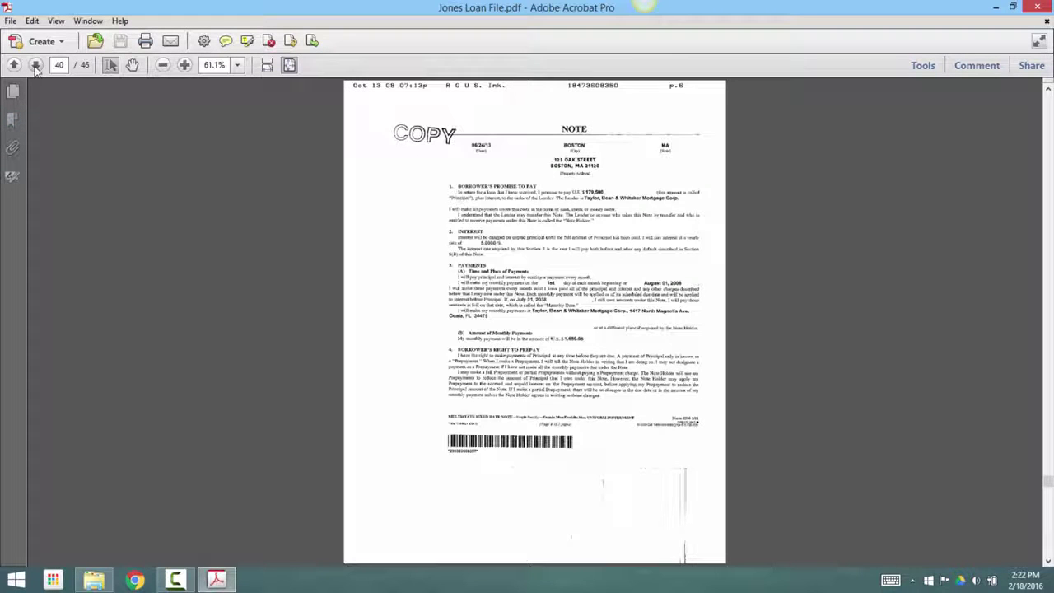
{"action": "left_click", "coordinate": [34, 65]}
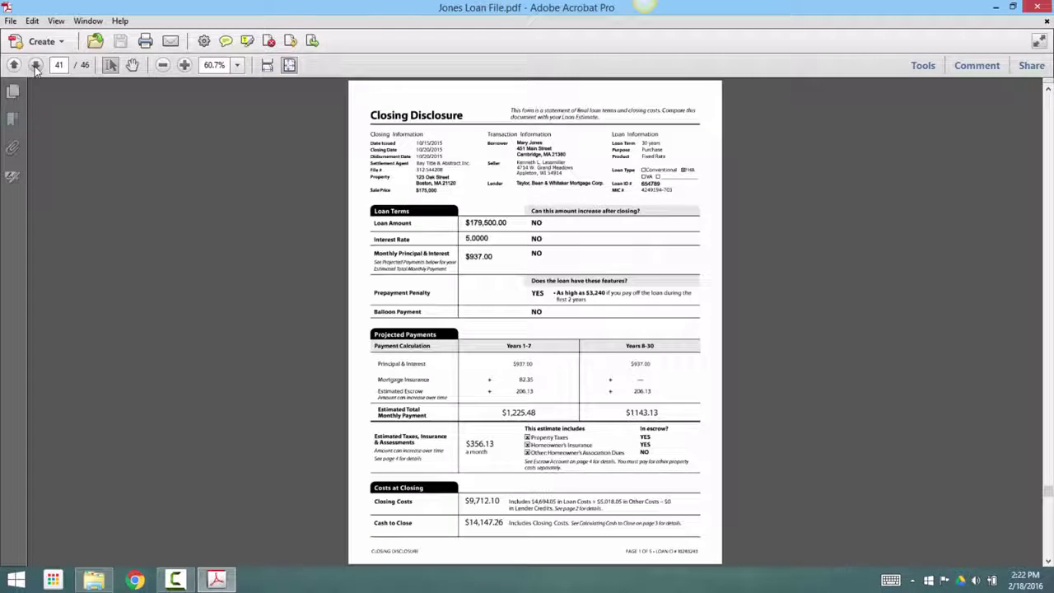
{"action": "left_click", "coordinate": [35, 65]}
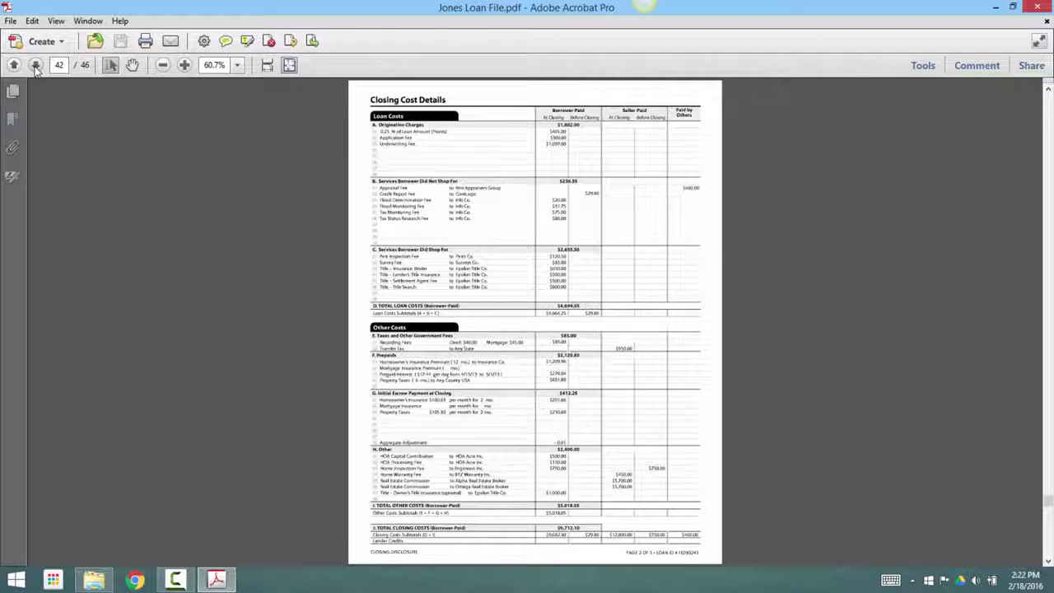
{"action": "left_click", "coordinate": [34, 65]}
{"action": "left_click", "coordinate": [34, 65]}
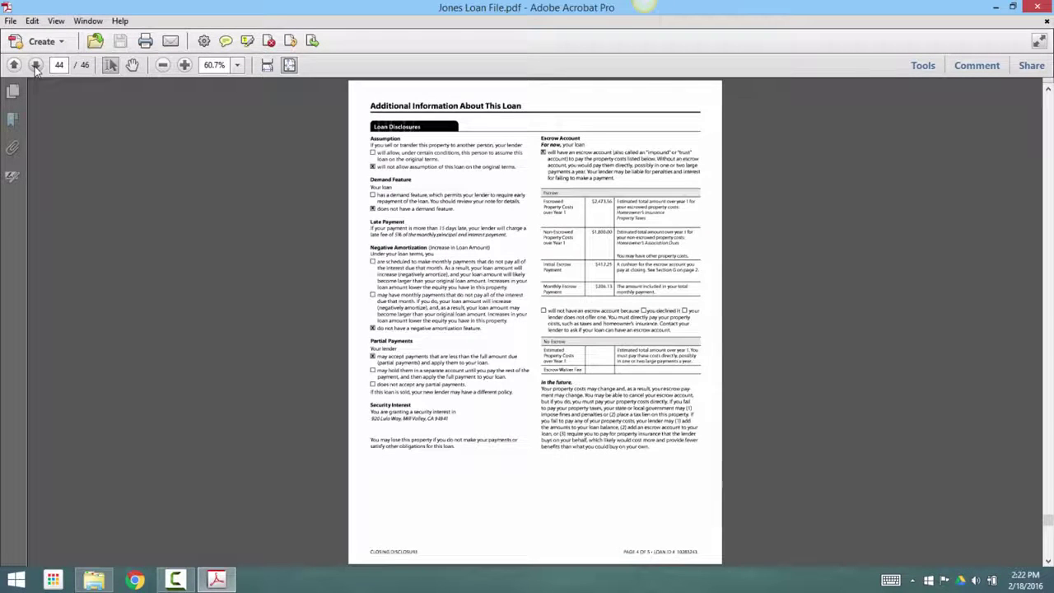
{"action": "left_click", "coordinate": [34, 65]}
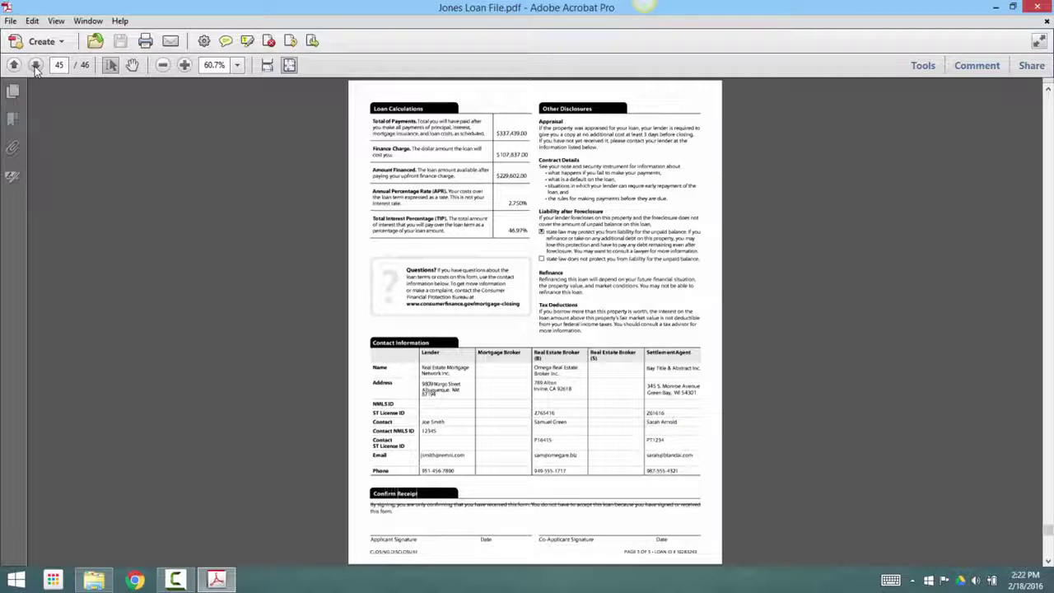
{"action": "left_click", "coordinate": [35, 67]}
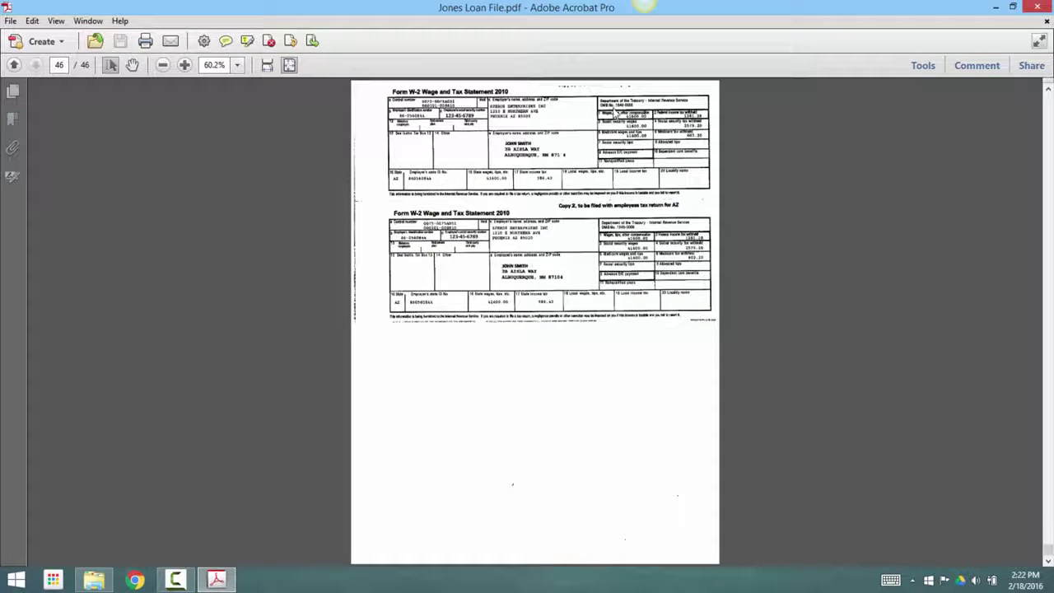
Close the loan file PDF, clear the folder window away and switch to Ephesoft in Chrome.
{"action": "left_click", "coordinate": [1037, 6]}
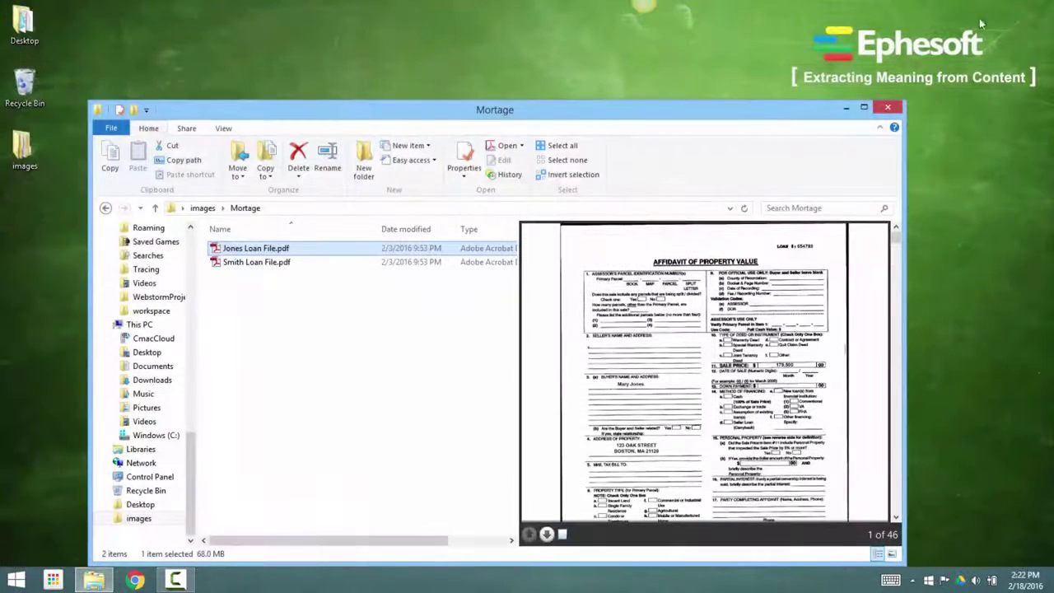
{"action": "left_click", "coordinate": [846, 110]}
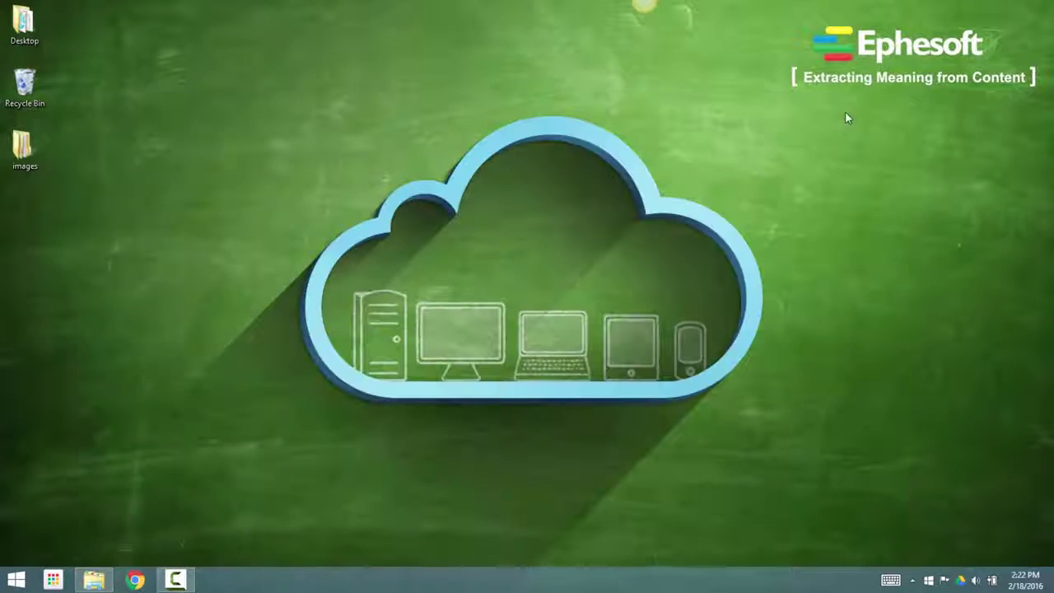
{"action": "left_click", "coordinate": [136, 580]}
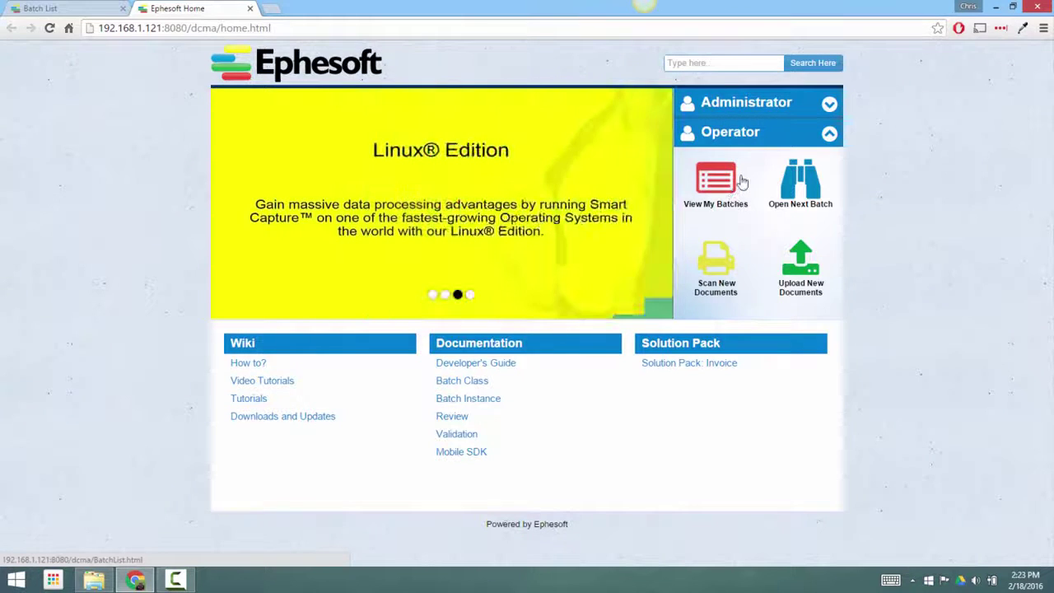
Look over the Administrator functions on the home page and return to the Operator functions.
{"action": "left_click", "coordinate": [759, 103]}
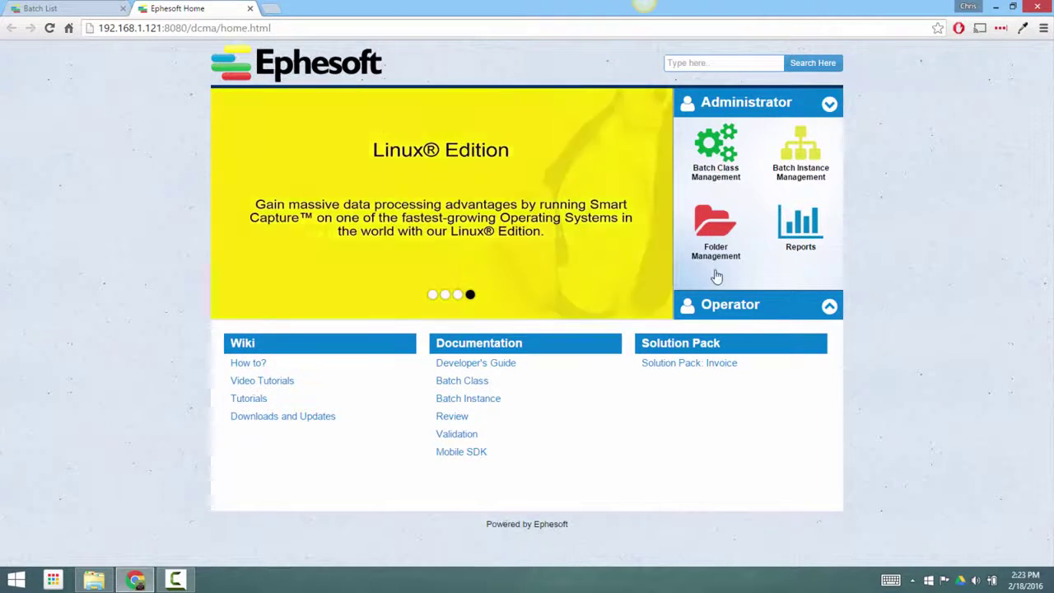
{"action": "left_click", "coordinate": [723, 306]}
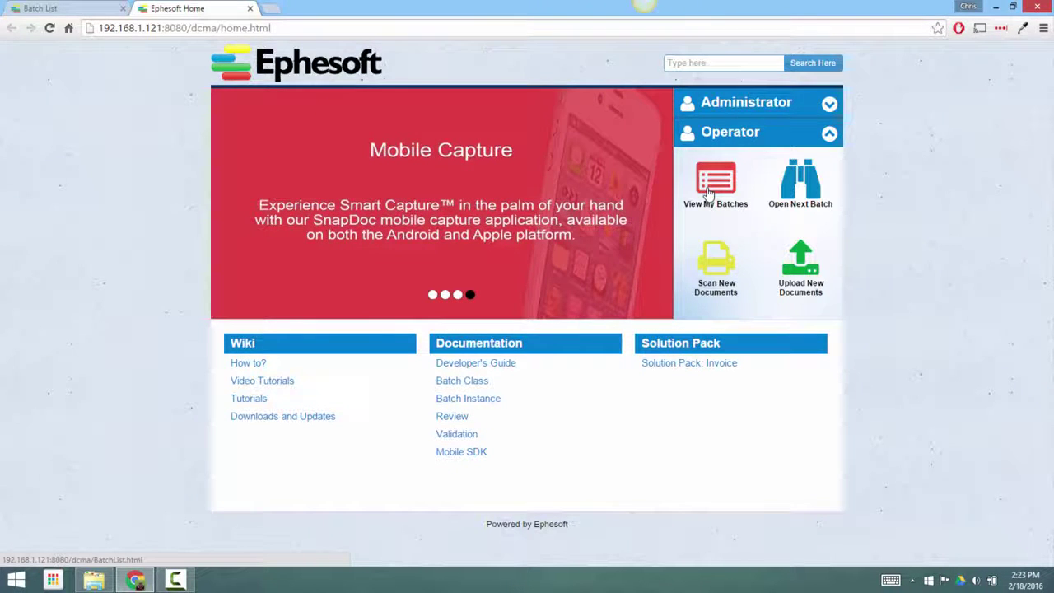
Go to the operator's batch list and open the mortgage processing batch BI2A for review.
{"action": "left_click", "coordinate": [724, 191]}
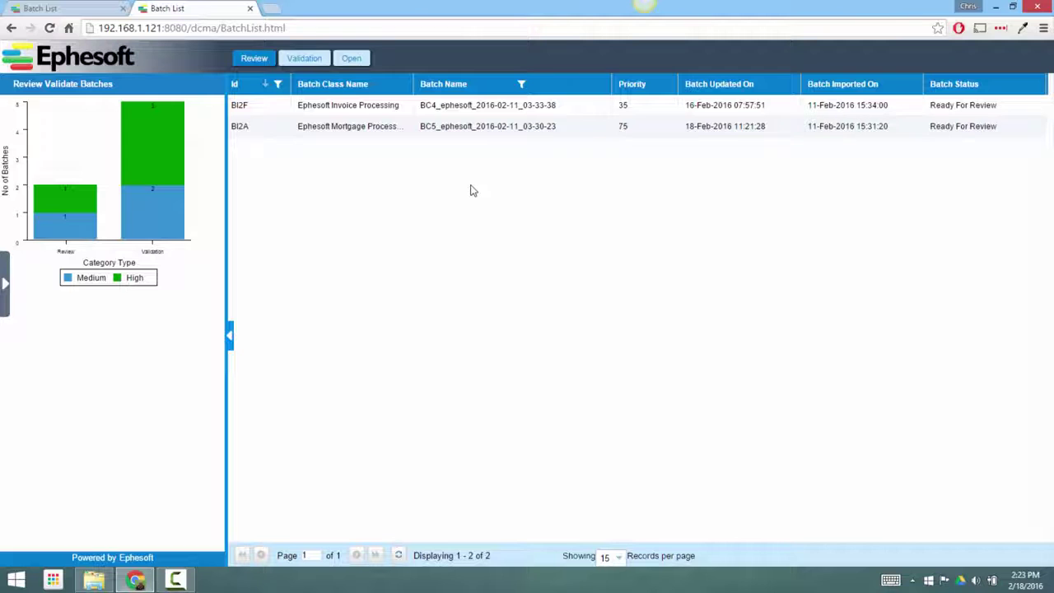
{"action": "left_click", "coordinate": [257, 134]}
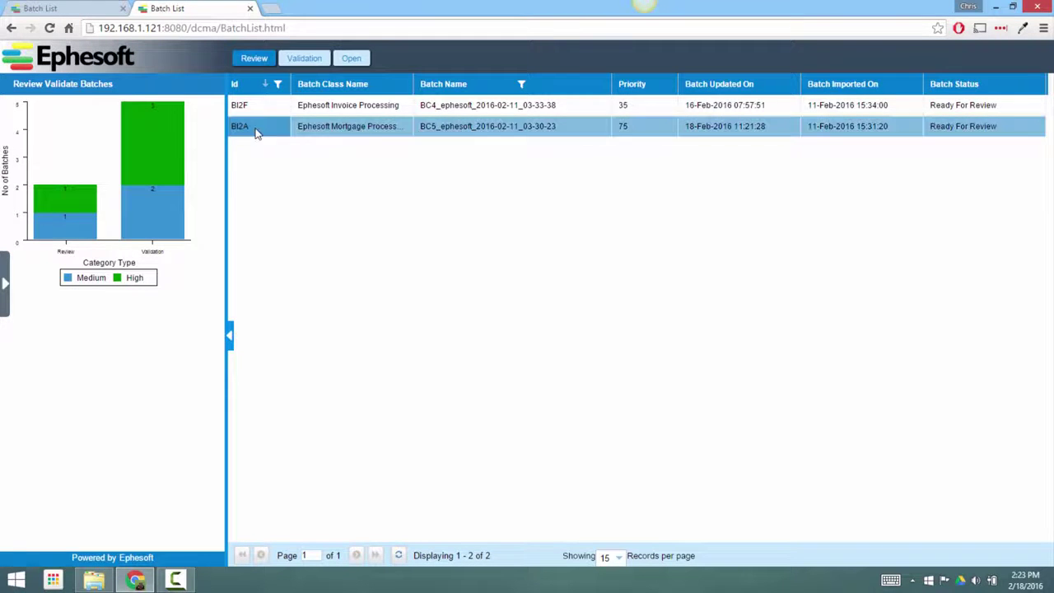
{"action": "double_click", "coordinate": [384, 132]}
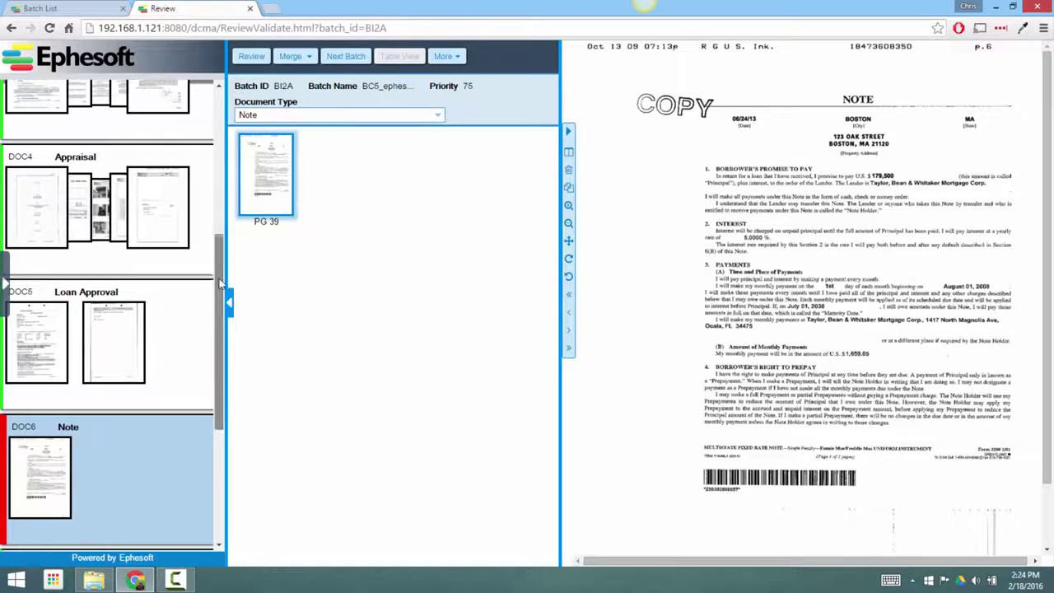
Check the batch's classified documents and change the document type of DOC6 to W-2.
{"action": "left_click_drag", "start_coordinate": [220, 283], "coordinate": [217, 122]}
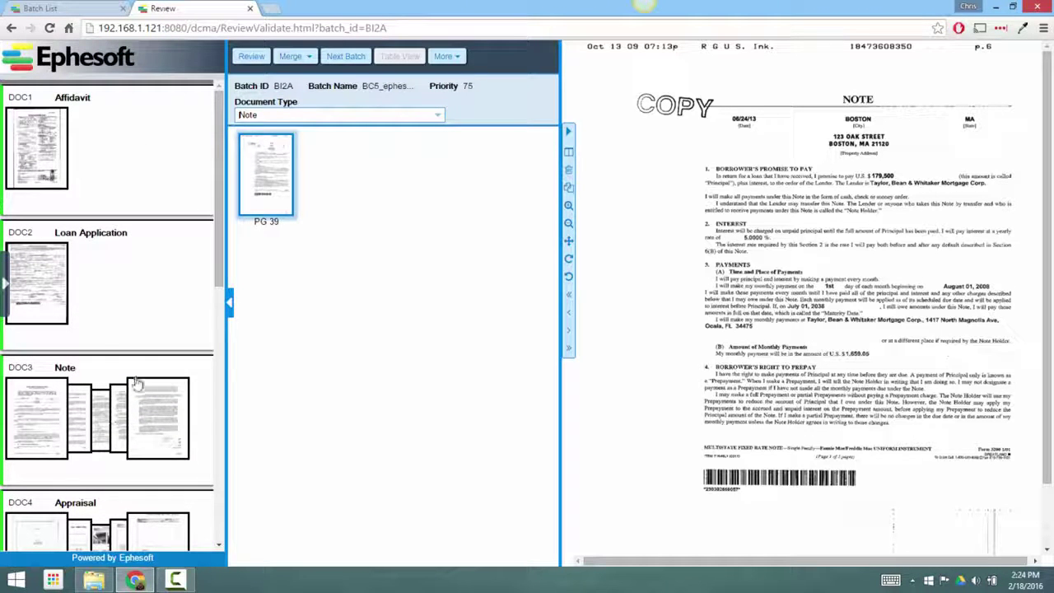
{"action": "left_click_drag", "start_coordinate": [218, 212], "coordinate": [212, 463]}
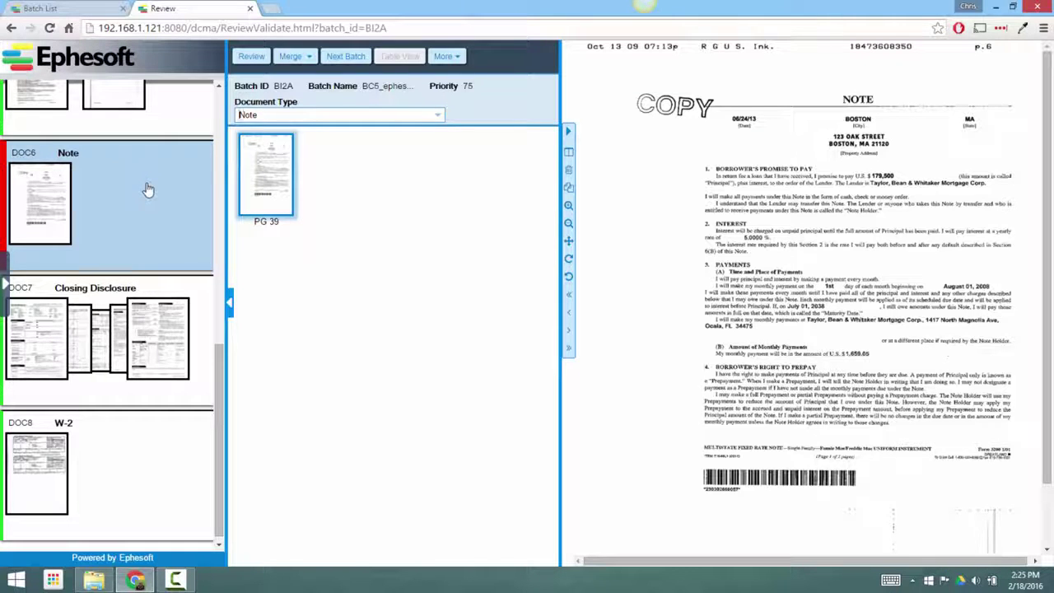
{"action": "left_click", "coordinate": [439, 116]}
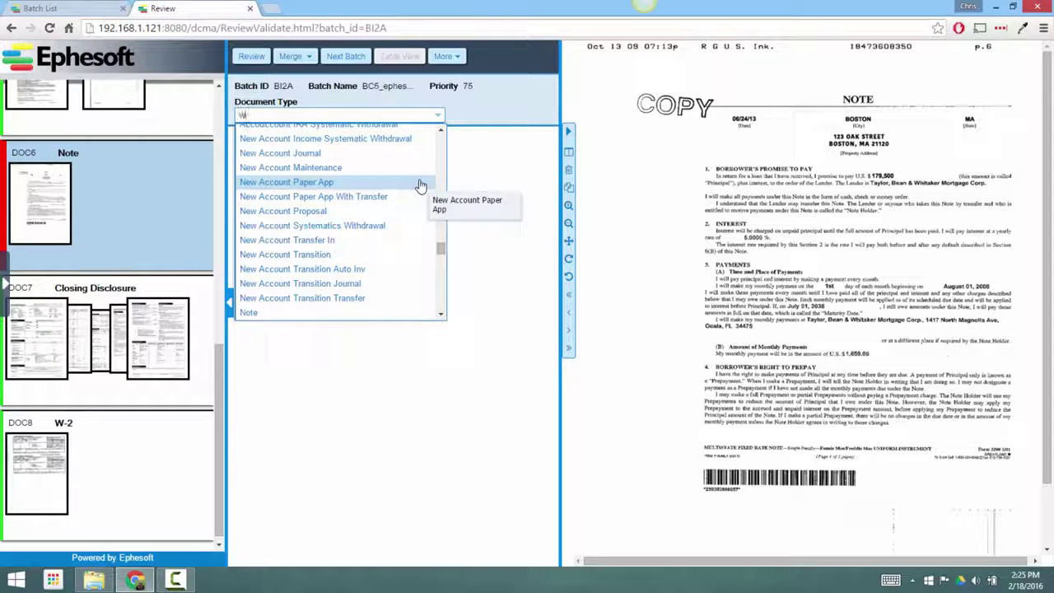
{"action": "type", "text": "w-2"}
{"action": "key", "text": "Return"}
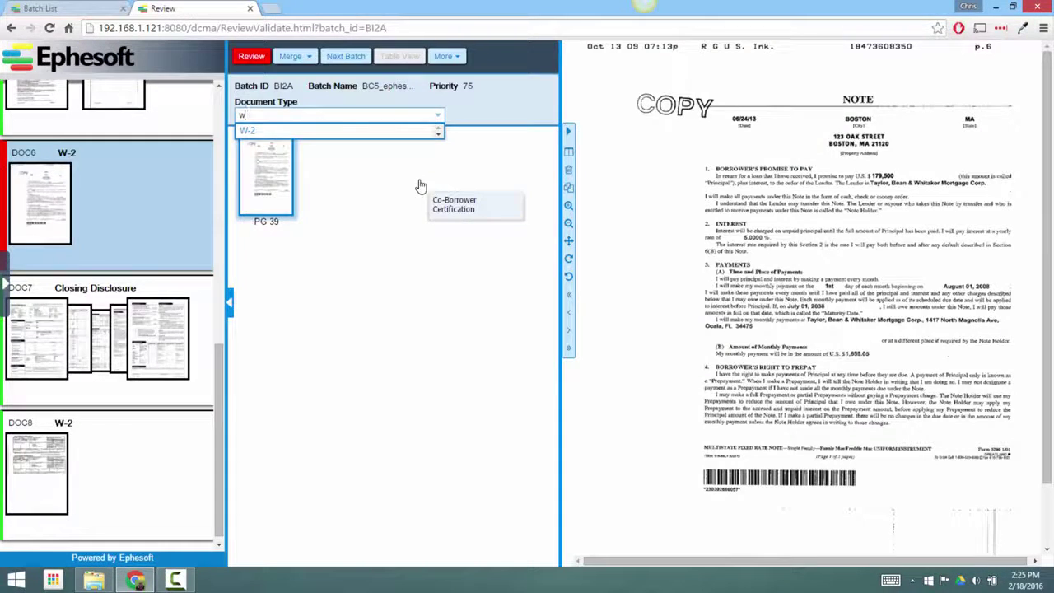
Set the document type of DOC6 back to Note.
{"action": "key", "text": "BackSpace"}
{"action": "key", "text": "BackSpace"}
{"action": "key", "text": "BackSpace"}
{"action": "type", "text": "note"}
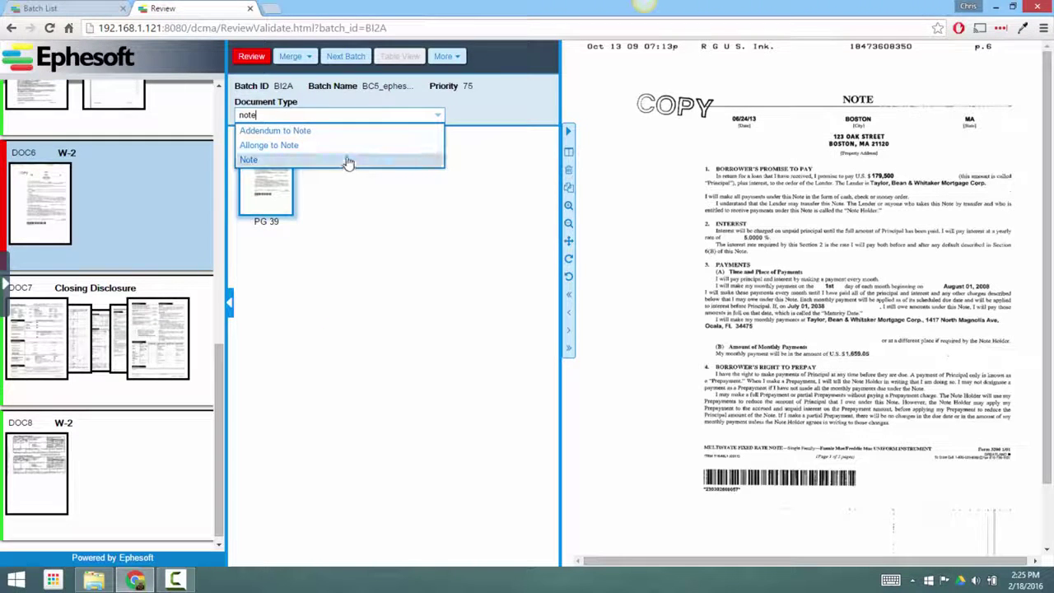
{"action": "left_click", "coordinate": [347, 162]}
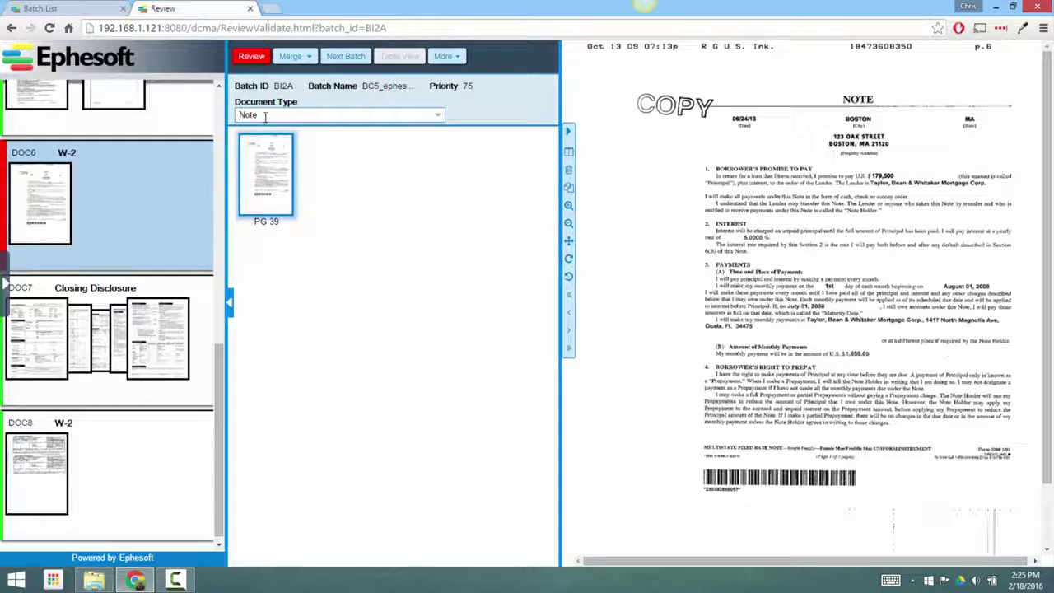
Complete the review of batch BI2A and open the mortgage processing batch BI29 from the batches awaiting validation.
{"action": "left_click", "coordinate": [251, 56]}
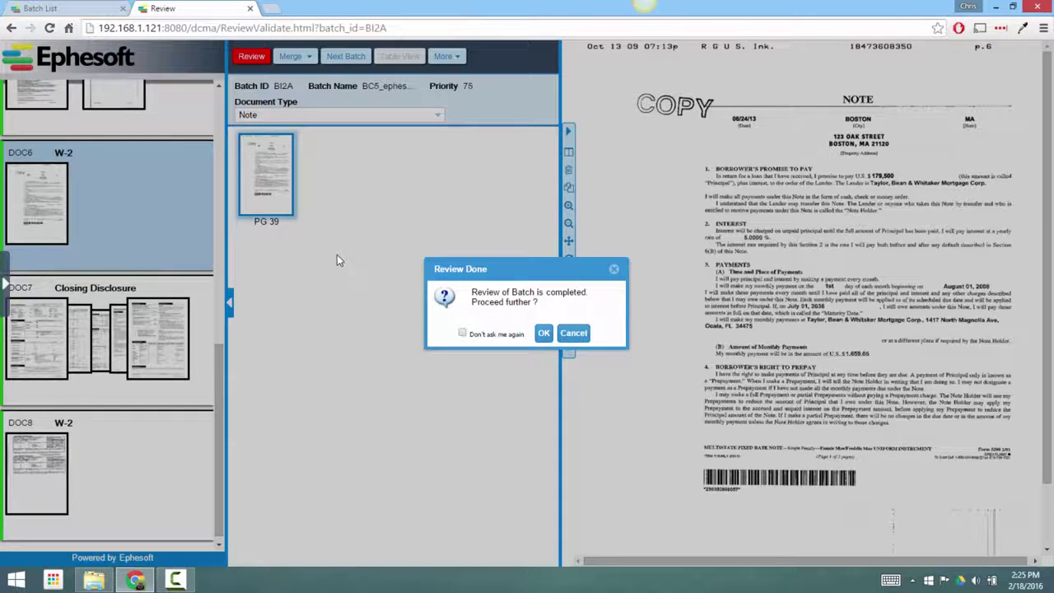
{"action": "left_click", "coordinate": [544, 334]}
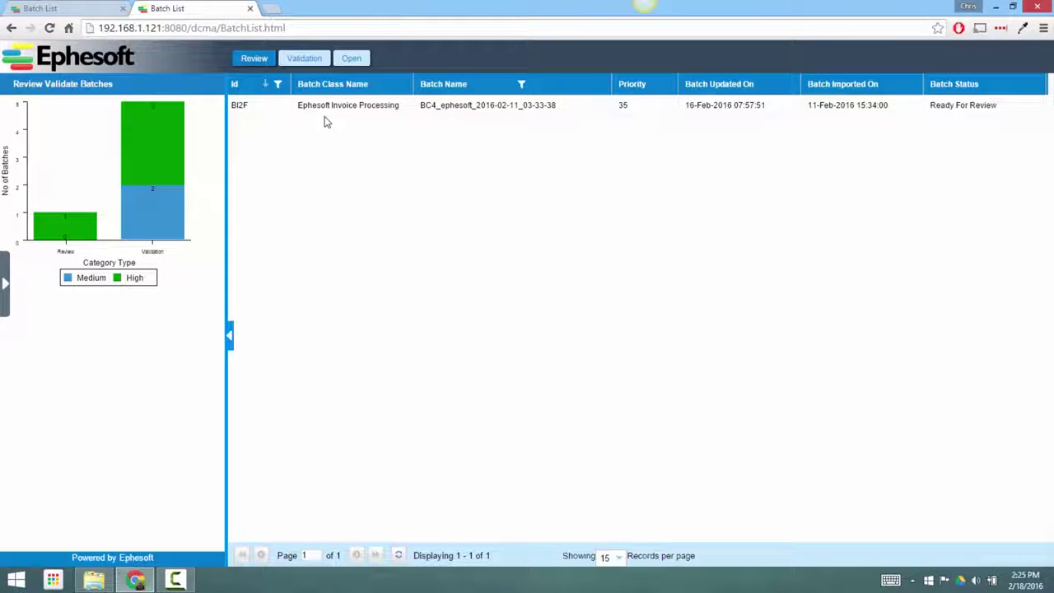
{"action": "left_click", "coordinate": [303, 64]}
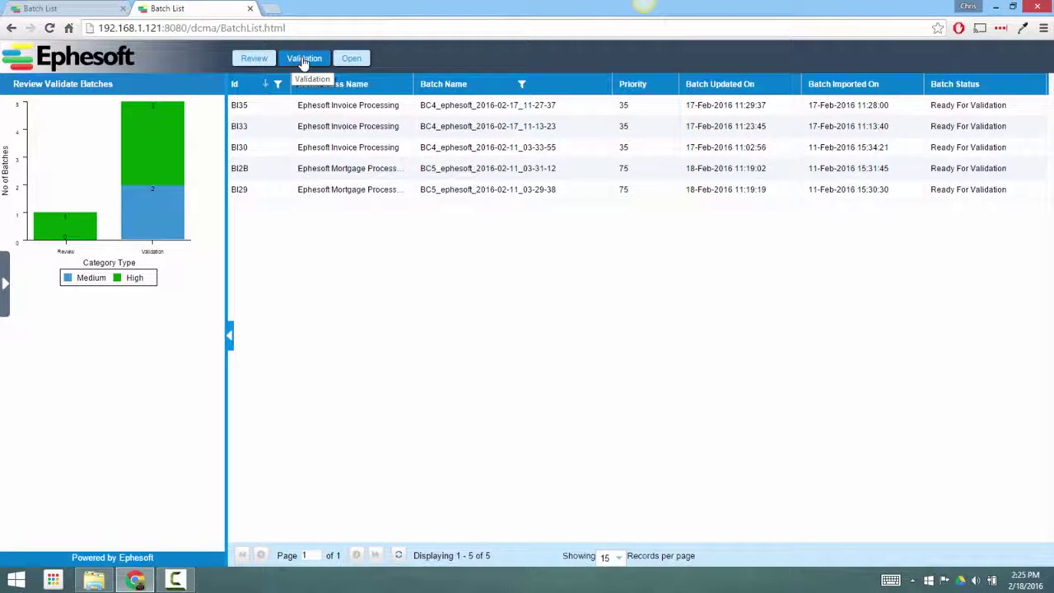
{"action": "double_click", "coordinate": [329, 211]}
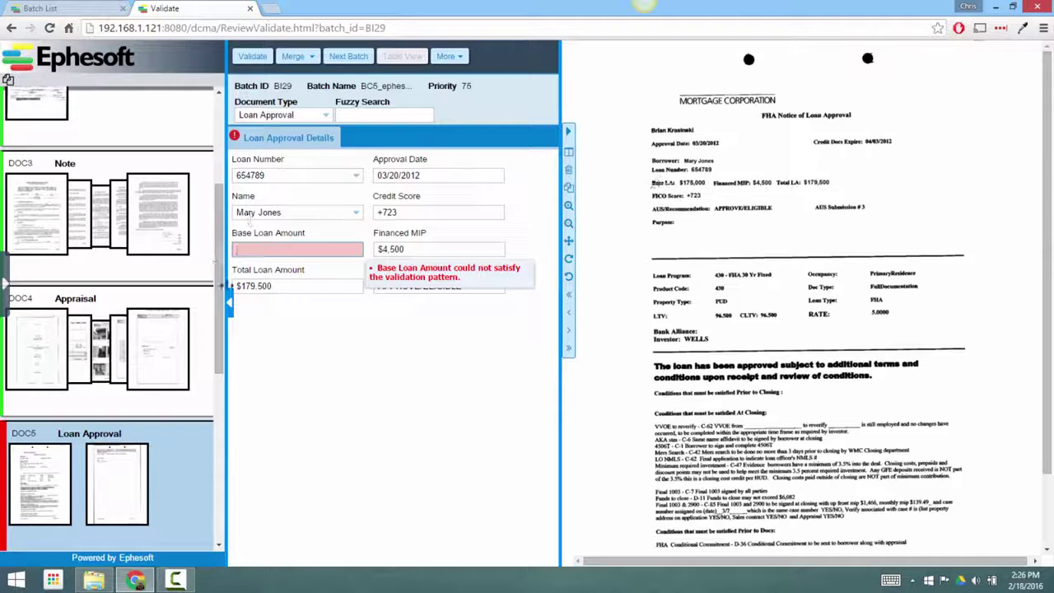
Fill the Base Loan Amount of the DOC5 Loan Approval with $175,000 from the page image and validate the document, without proceeding with the batch.
{"action": "left_click_drag", "start_coordinate": [219, 304], "coordinate": [192, 205]}
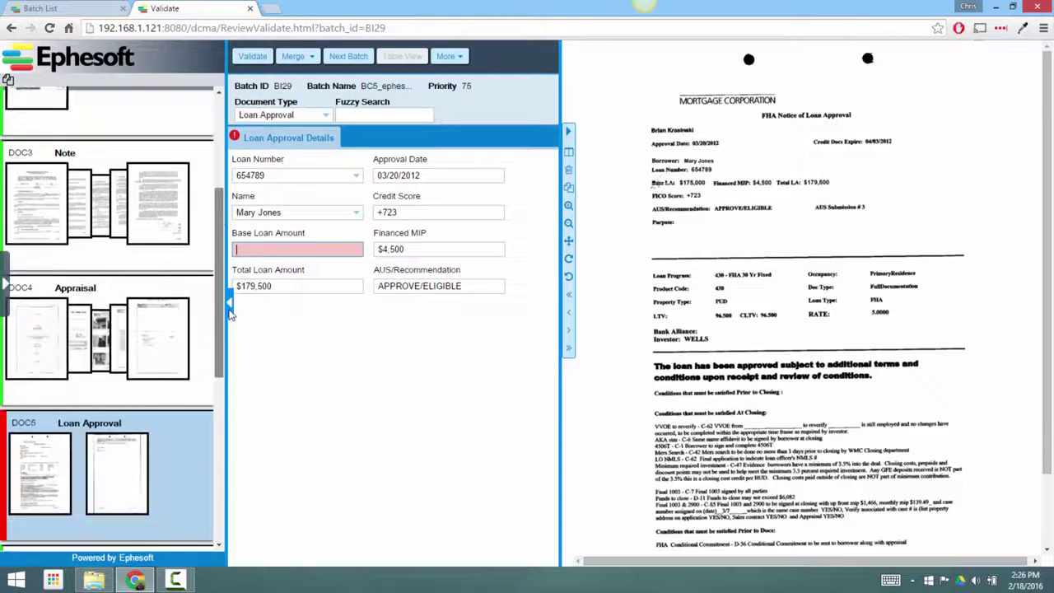
{"action": "left_click_drag", "start_coordinate": [229, 310], "coordinate": [220, 355]}
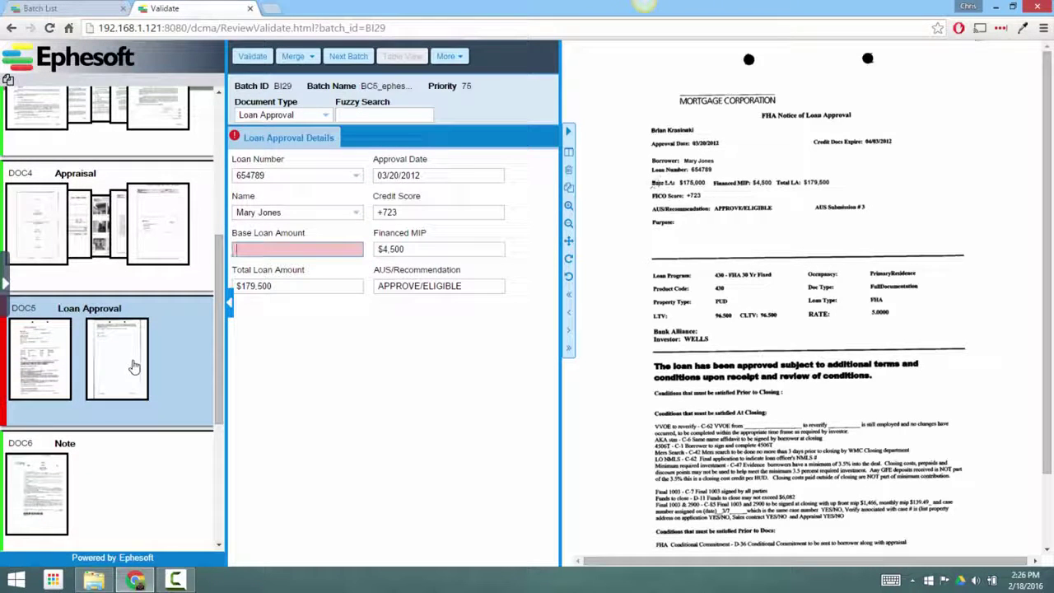
{"action": "mouse_move", "coordinate": [281, 255]}
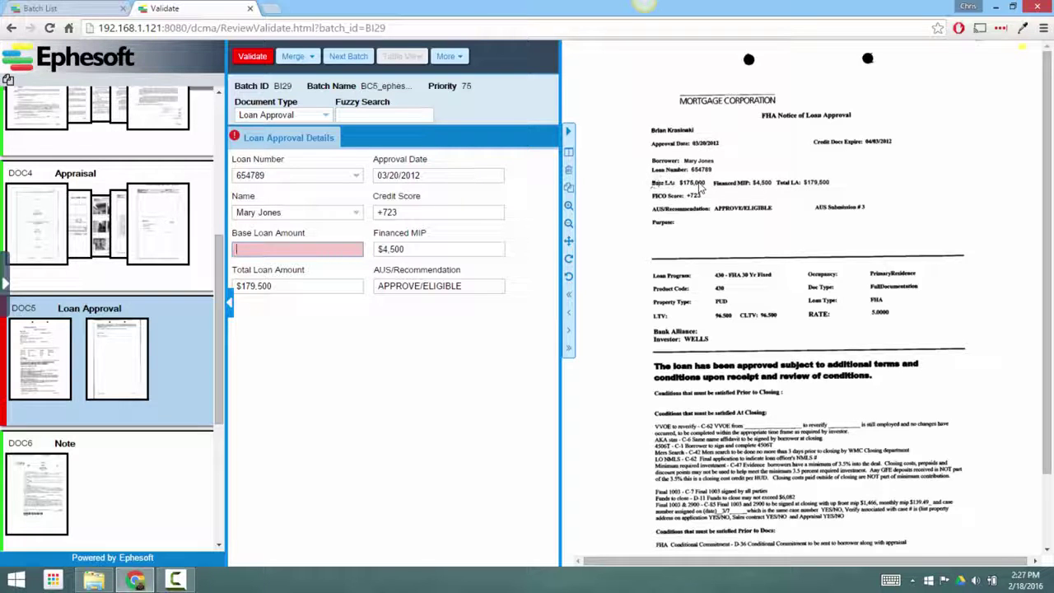
{"action": "left_click", "coordinate": [694, 183]}
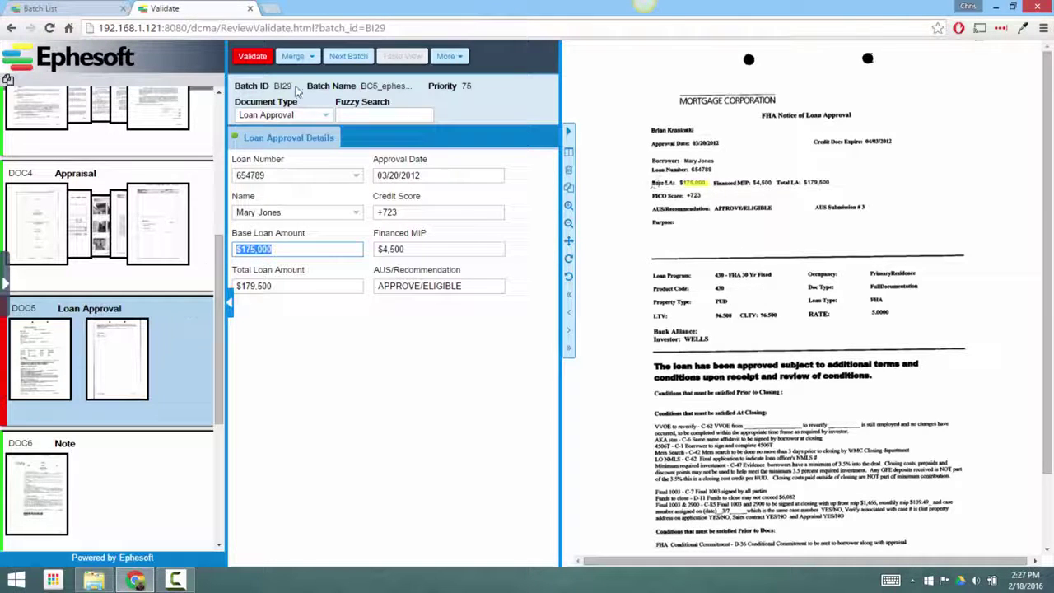
{"action": "left_click", "coordinate": [254, 57]}
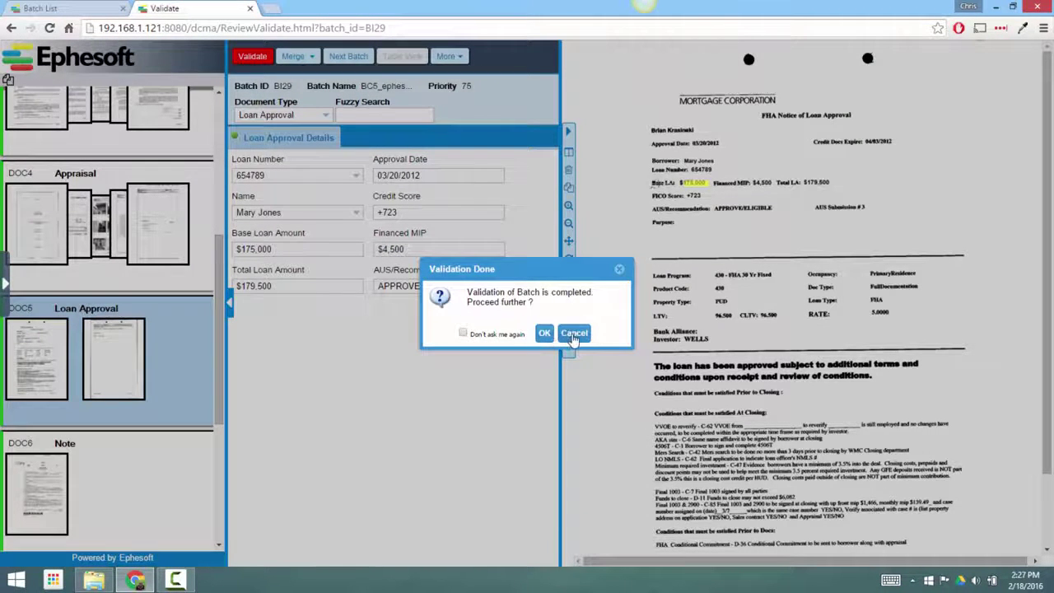
{"action": "left_click", "coordinate": [573, 336]}
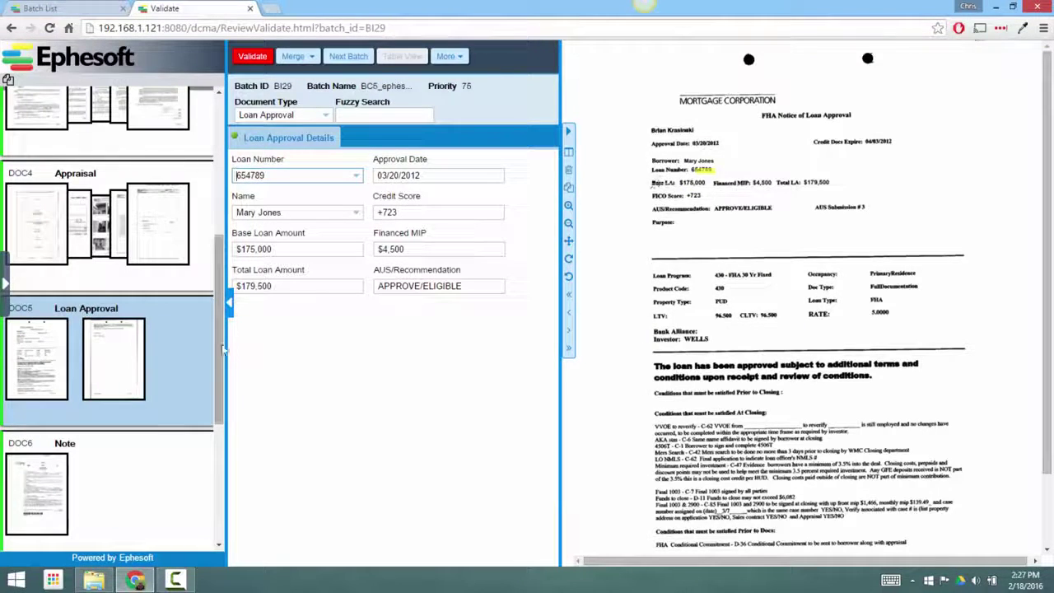
Check the extracted borrower fields of the DOC2 Loan Application and complete the validation of batch BI29.
{"action": "left_click_drag", "start_coordinate": [221, 340], "coordinate": [227, 318]}
{"action": "scroll", "coordinate": [146, 262], "scroll_direction": "up", "scroll_amount": 4}
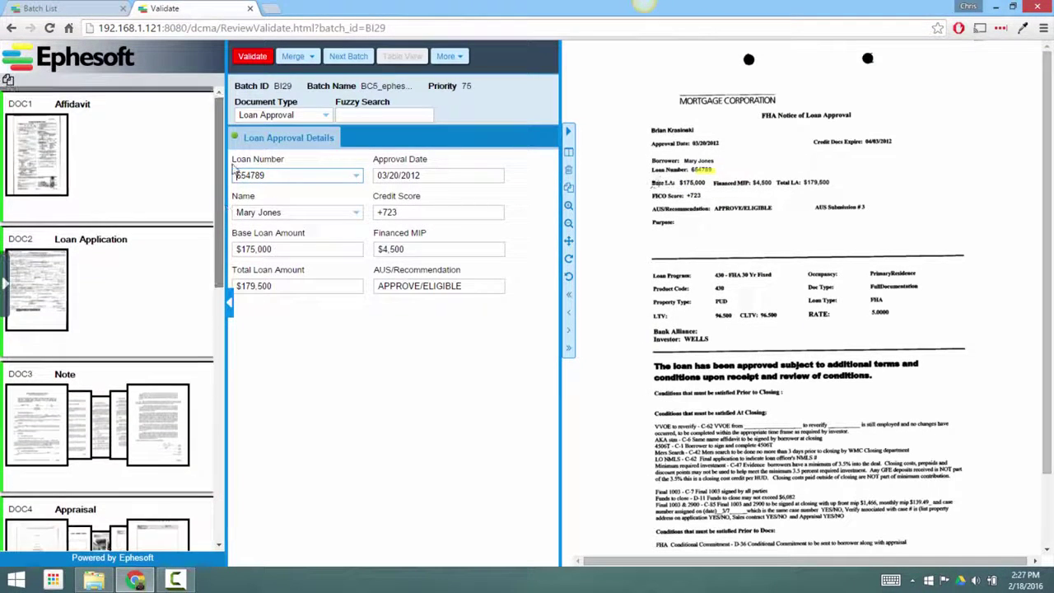
{"action": "left_click", "coordinate": [145, 264]}
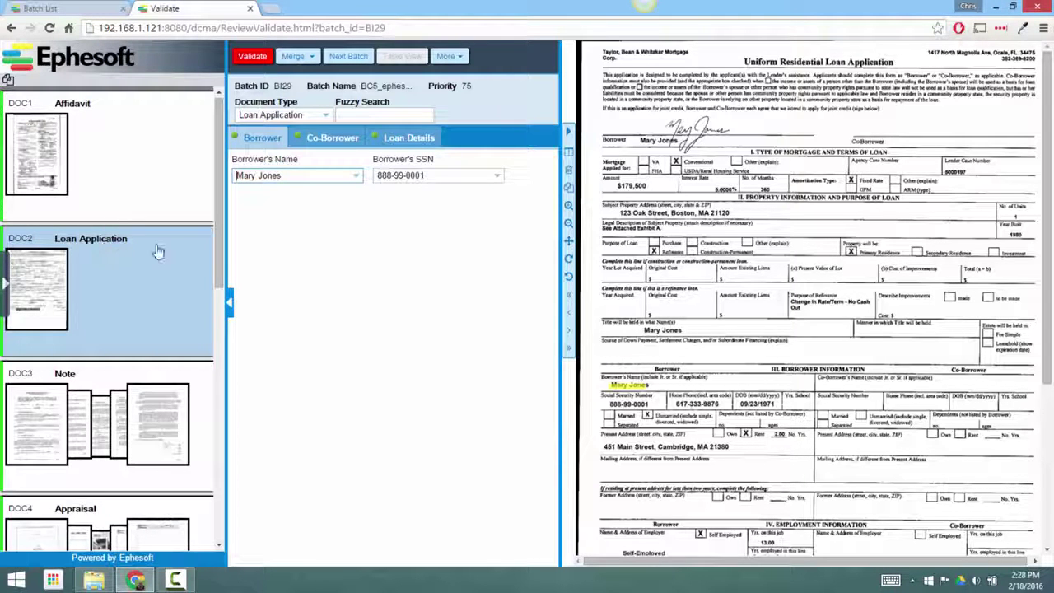
{"action": "scroll", "coordinate": [211, 242], "scroll_direction": "down", "scroll_amount": 1}
{"action": "scroll", "coordinate": [212, 242], "scroll_direction": "down", "scroll_amount": 5}
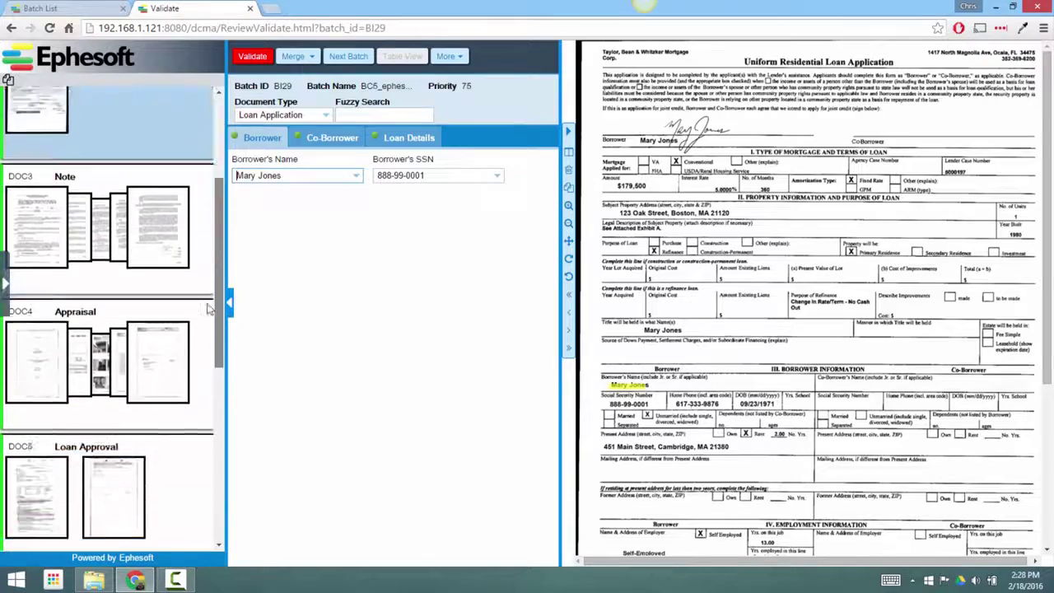
{"action": "left_click", "coordinate": [252, 56]}
{"action": "left_click", "coordinate": [544, 334]}
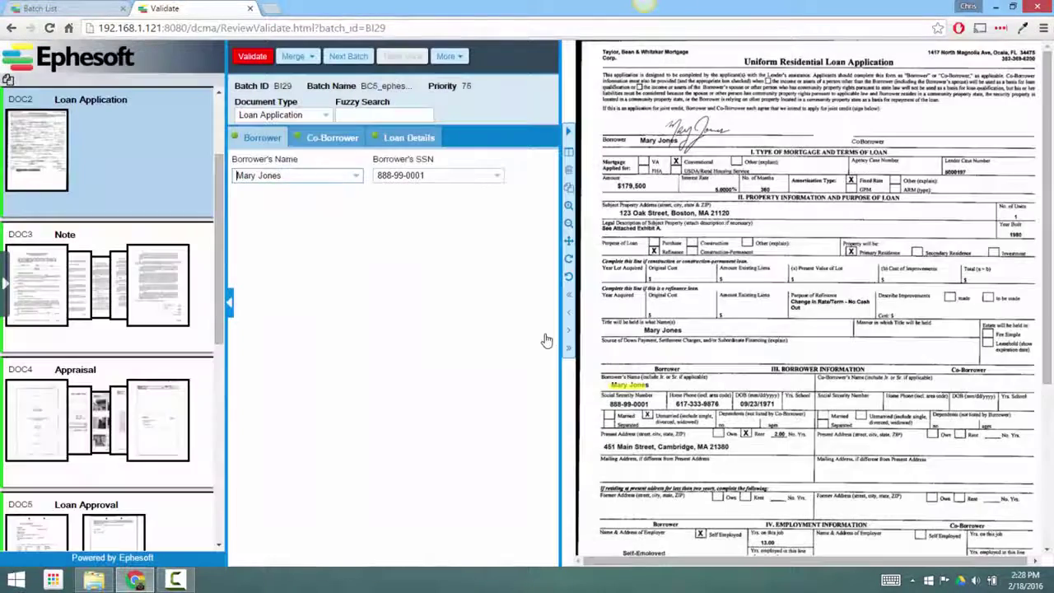